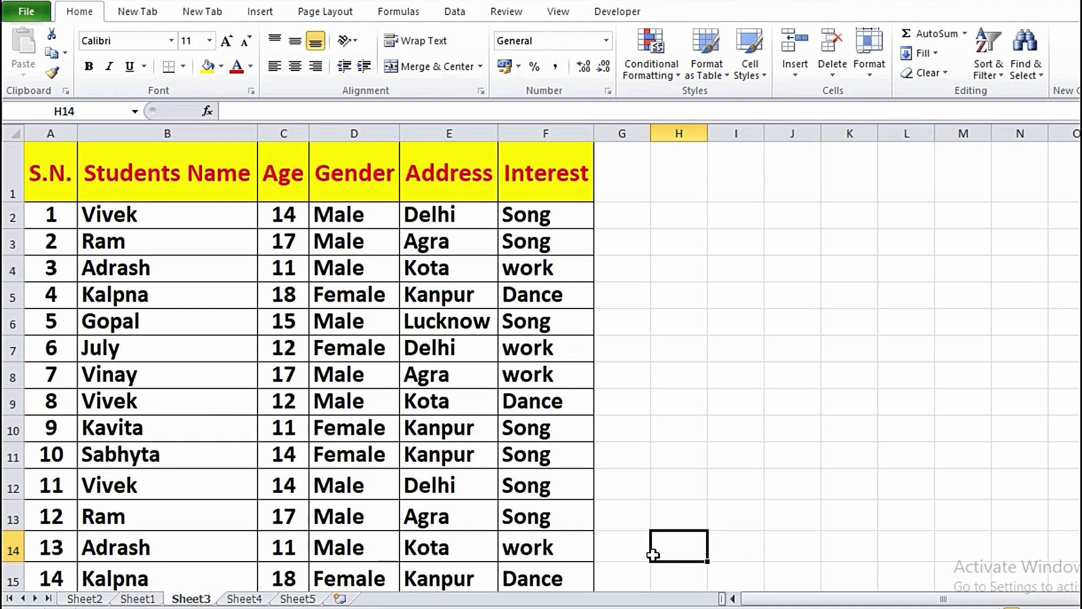
# Step: Try selecting A1:F11, the headers and first ten students, then deselect it
pyautogui.click(163, 268)
pyautogui.moveTo(51, 179)
pyautogui.mouseDown()
pyautogui.moveTo(180, 456)
pyautogui.moveTo(538, 461)
pyautogui.mouseUp()
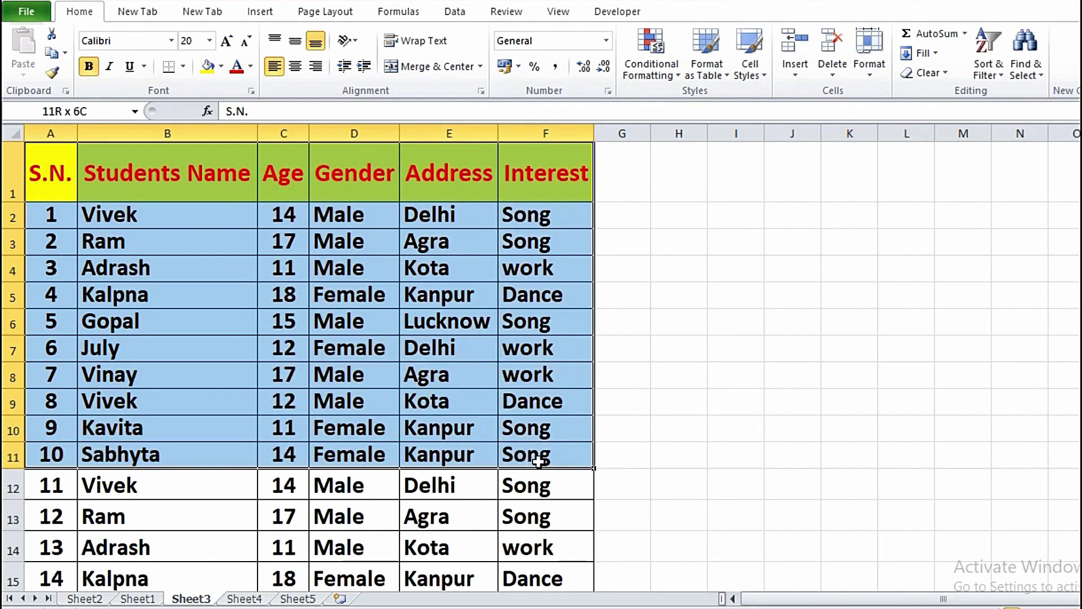
pyautogui.click(157, 509)
pyautogui.click(156, 477)
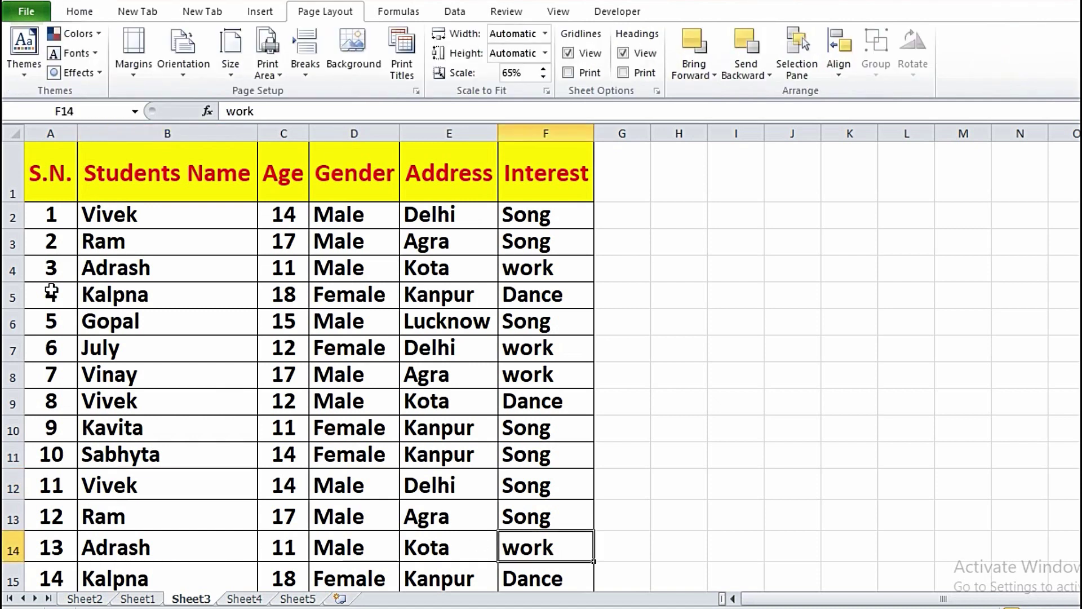
# Step: Select A1:F11 with the headers and first ten students and set it as the print area
pyautogui.click(41, 167)
pyautogui.click(56, 259)
pyautogui.moveTo(41, 200)
pyautogui.mouseDown()
pyautogui.moveTo(343, 462)
pyautogui.moveTo(545, 462)
pyautogui.mouseUp()
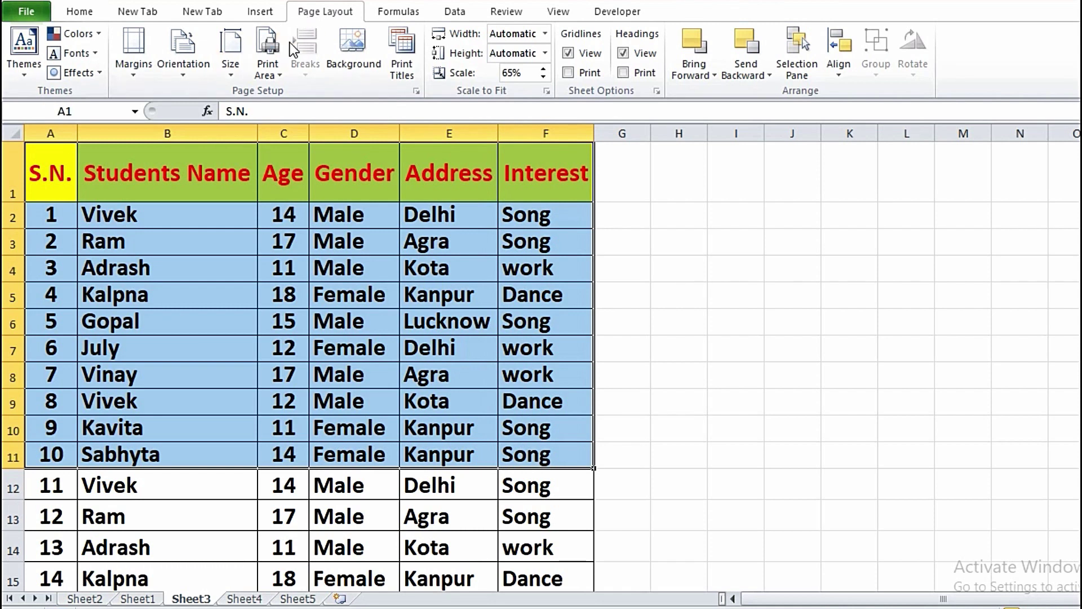
pyautogui.click(264, 73)
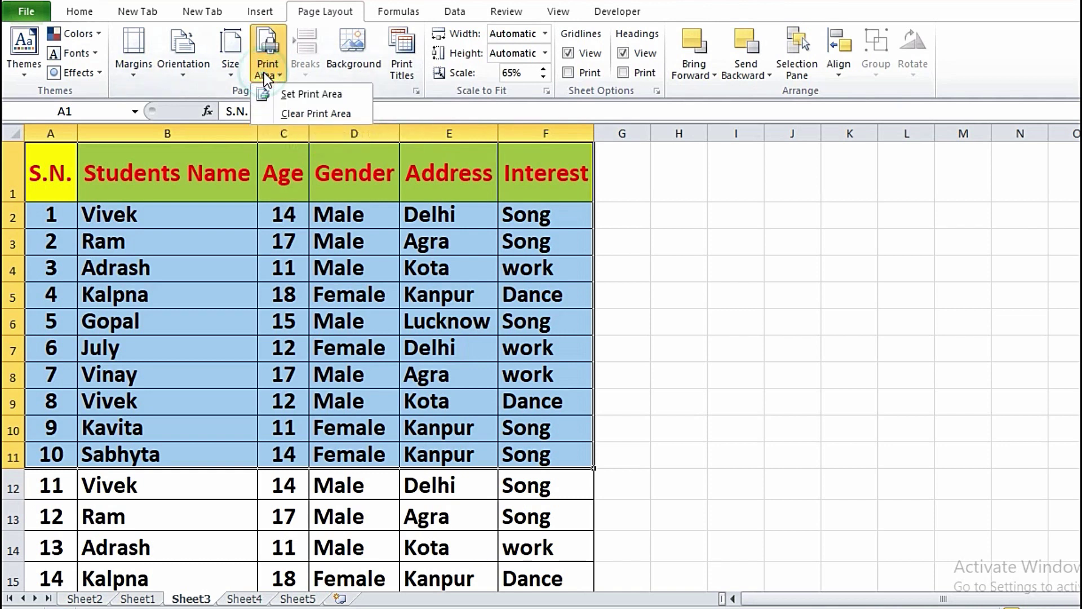
pyautogui.click(314, 94)
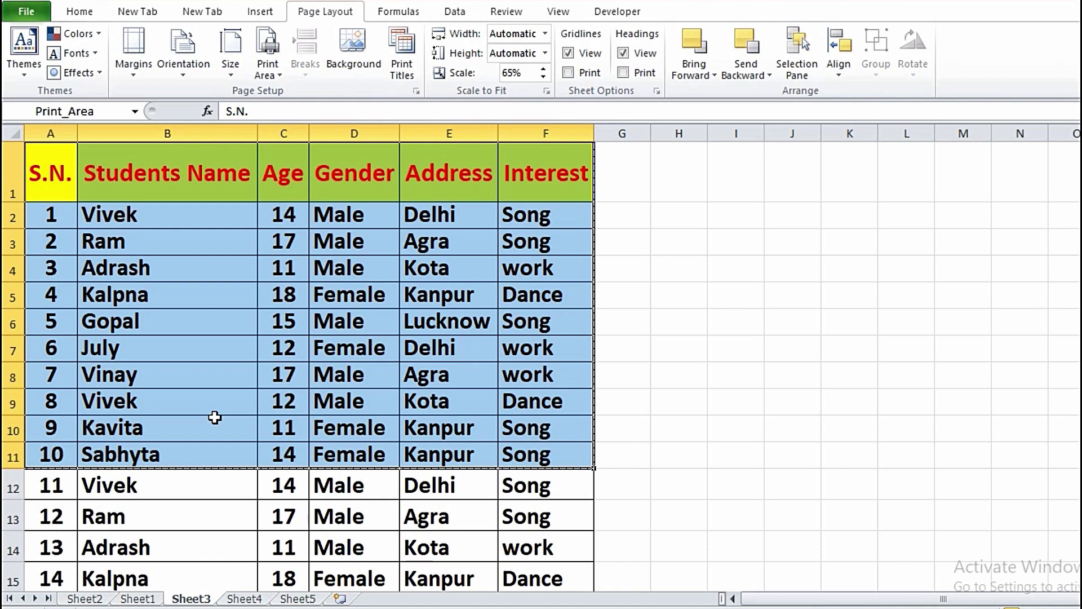
pyautogui.hotkey('ctrl', 'p')
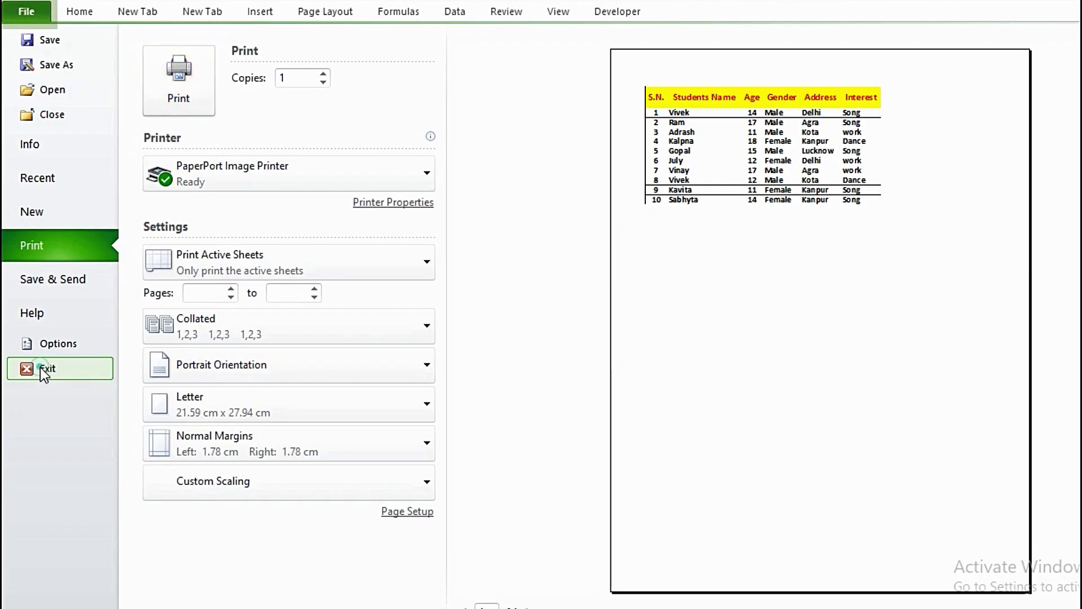
pyautogui.click(48, 370)
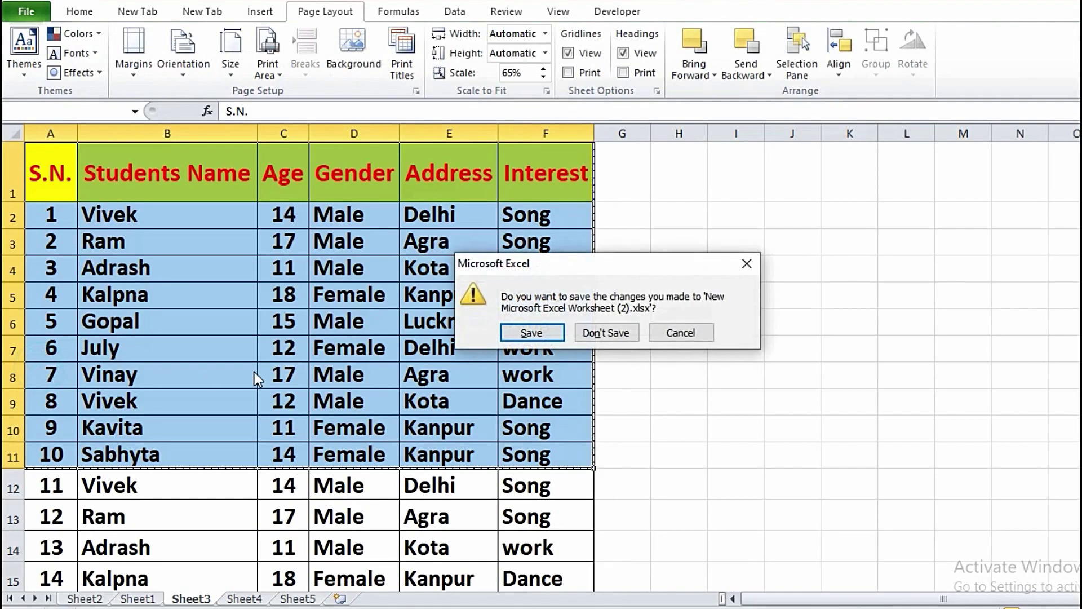
pyautogui.click(746, 263)
pyautogui.click(303, 513)
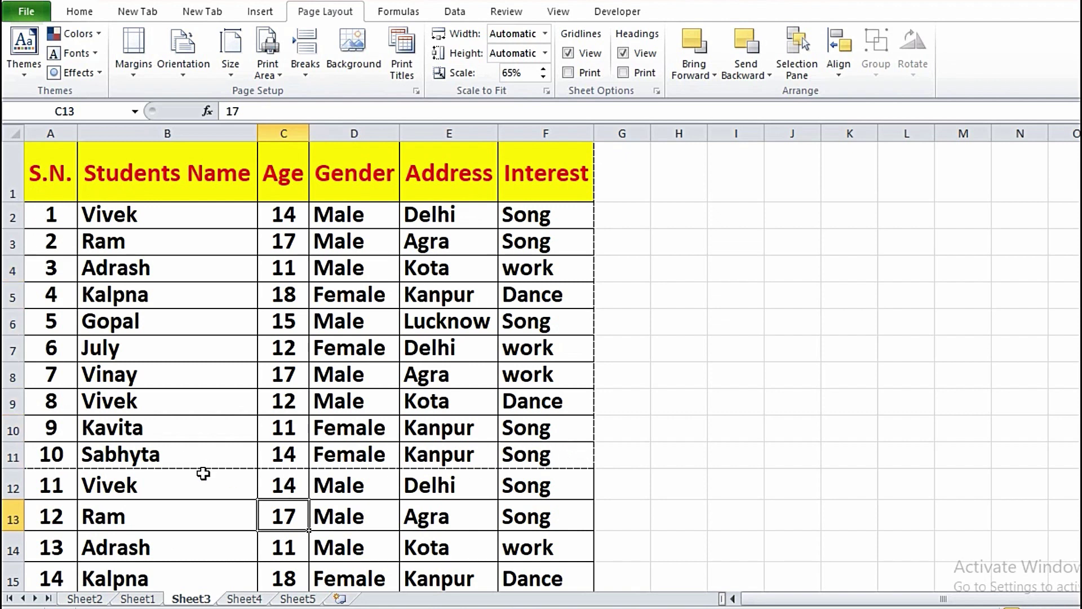
# Step: Clear the print area and preview the full 40-row student table before returning to the sheet
pyautogui.click(290, 542)
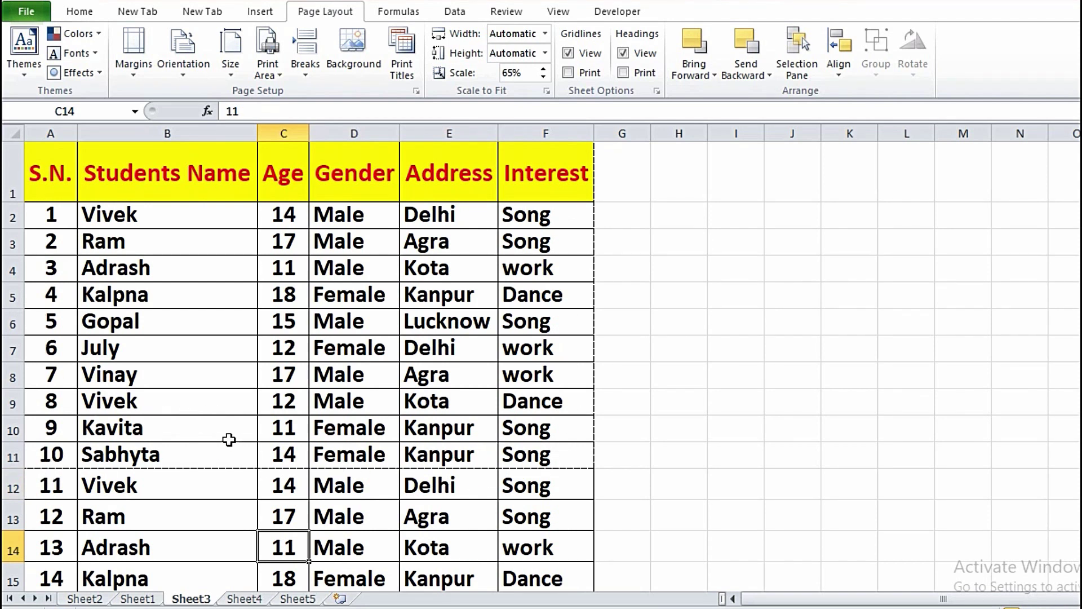
pyautogui.click(231, 517)
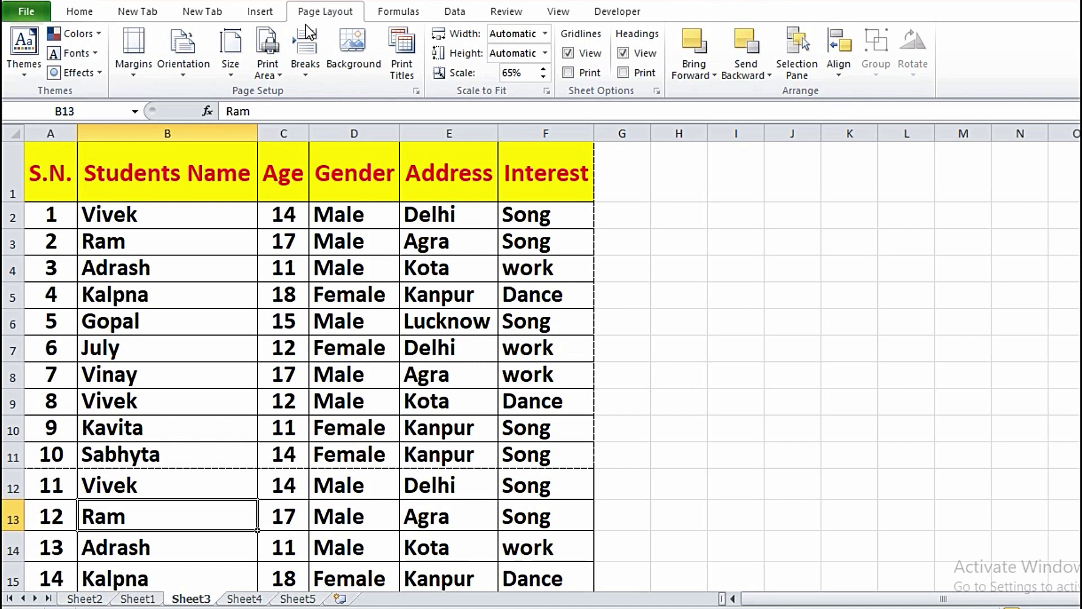
pyautogui.click(265, 74)
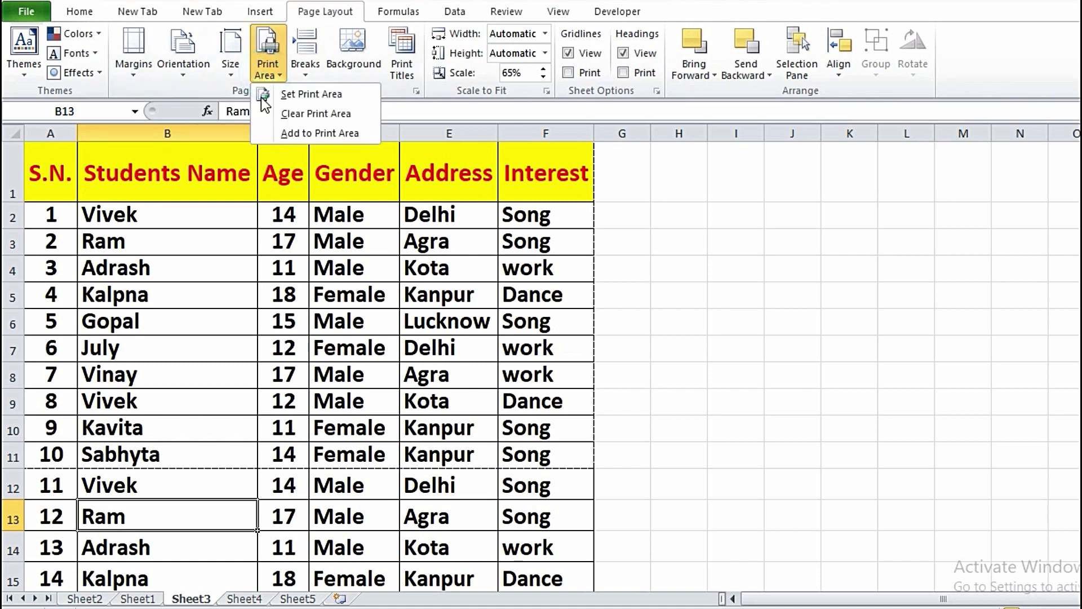
pyautogui.click(300, 115)
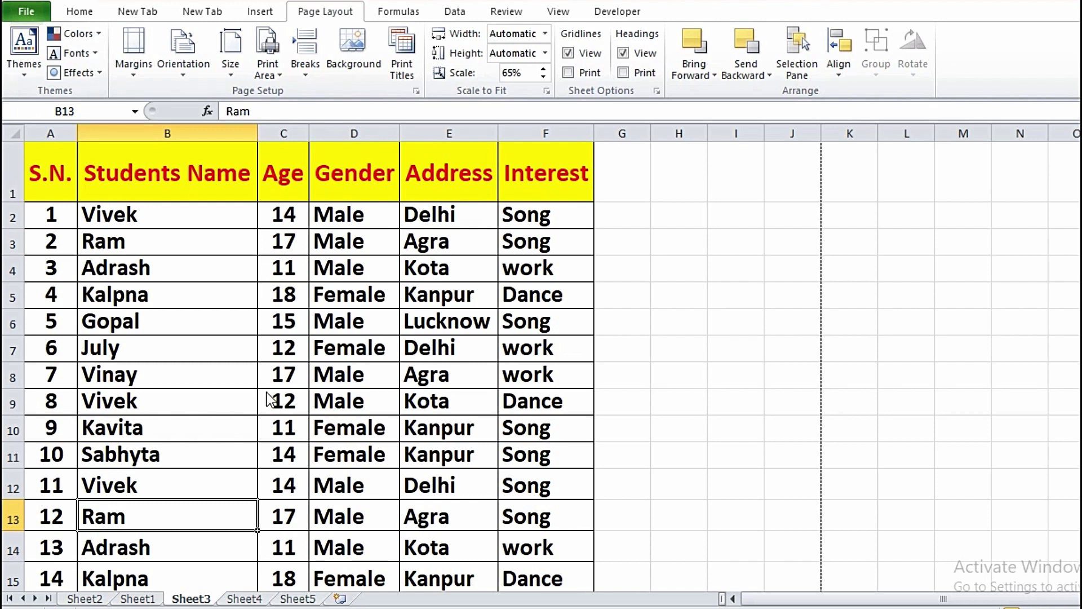
pyautogui.hotkey('ctrl', 'p')
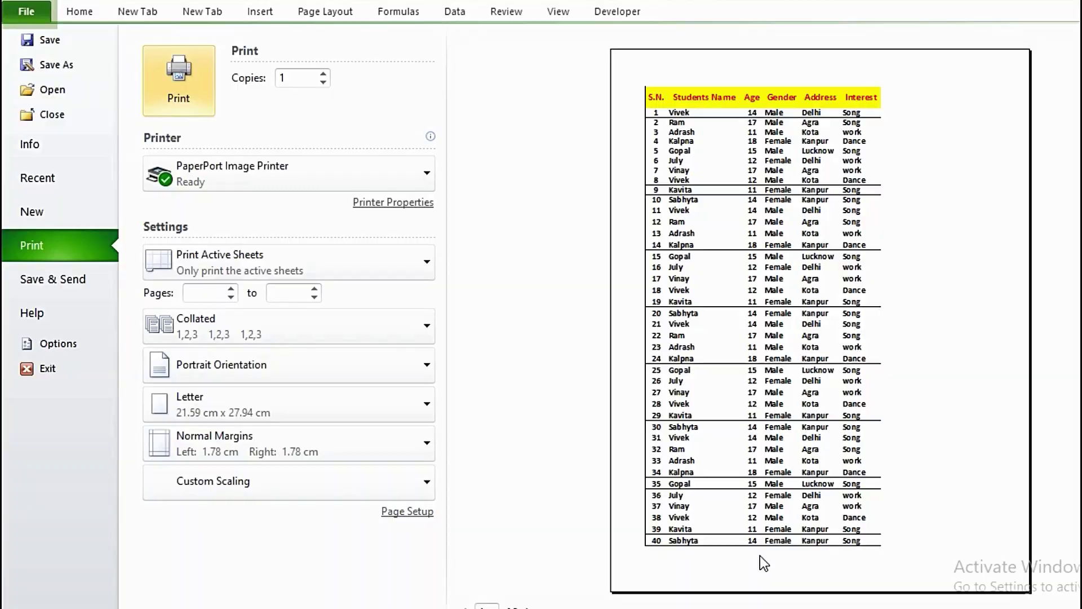
pyautogui.press('Escape')
# Step: Set the single cell B16 (Gopal) as the print area, accepting the warning, and preview it
pyautogui.click(170, 452)
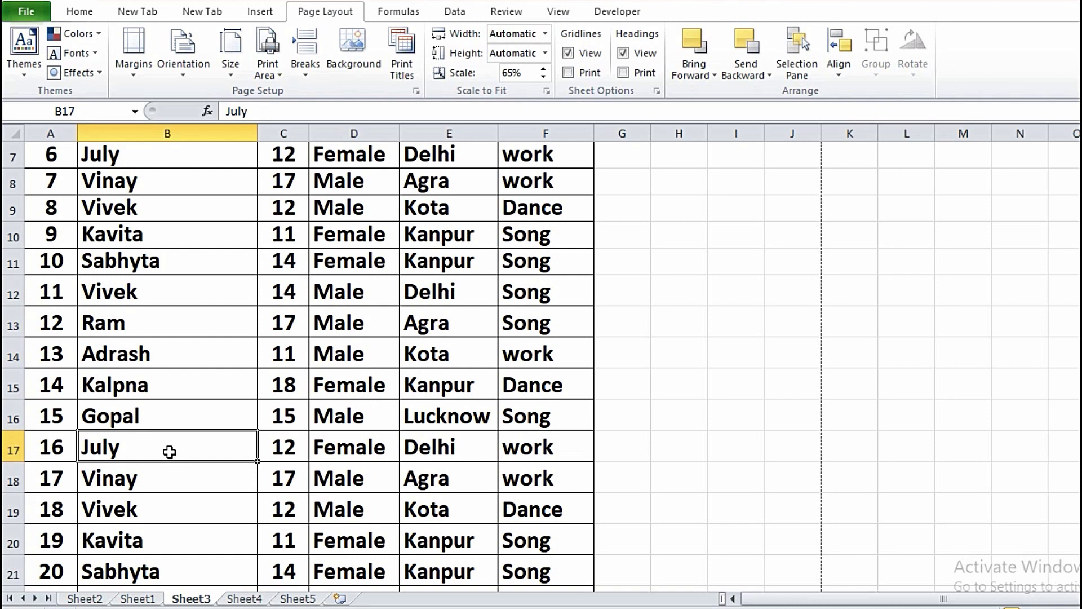
pyautogui.click(139, 418)
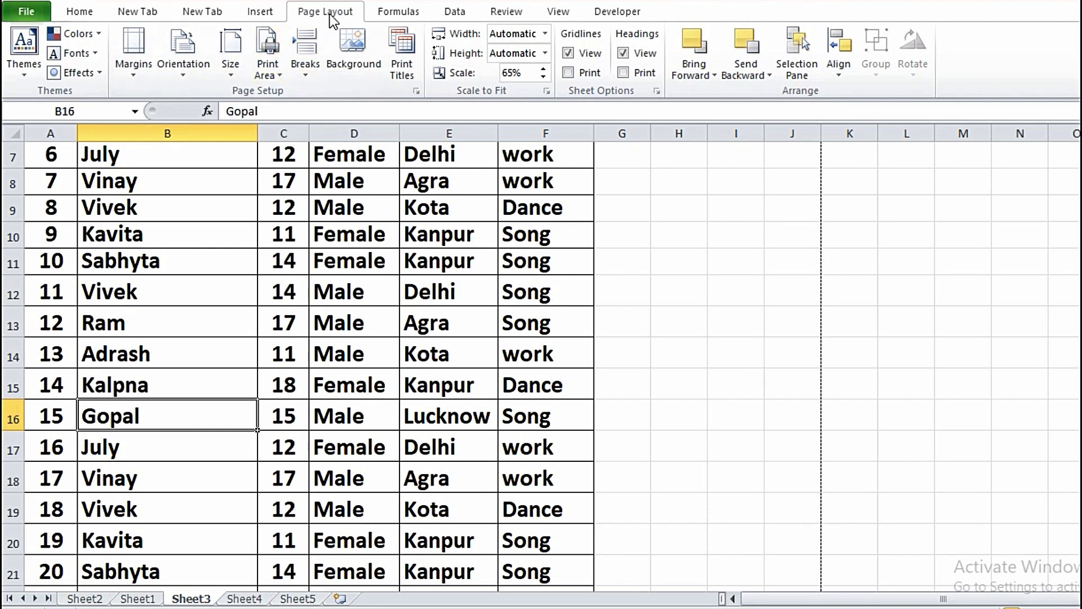
pyautogui.click(266, 69)
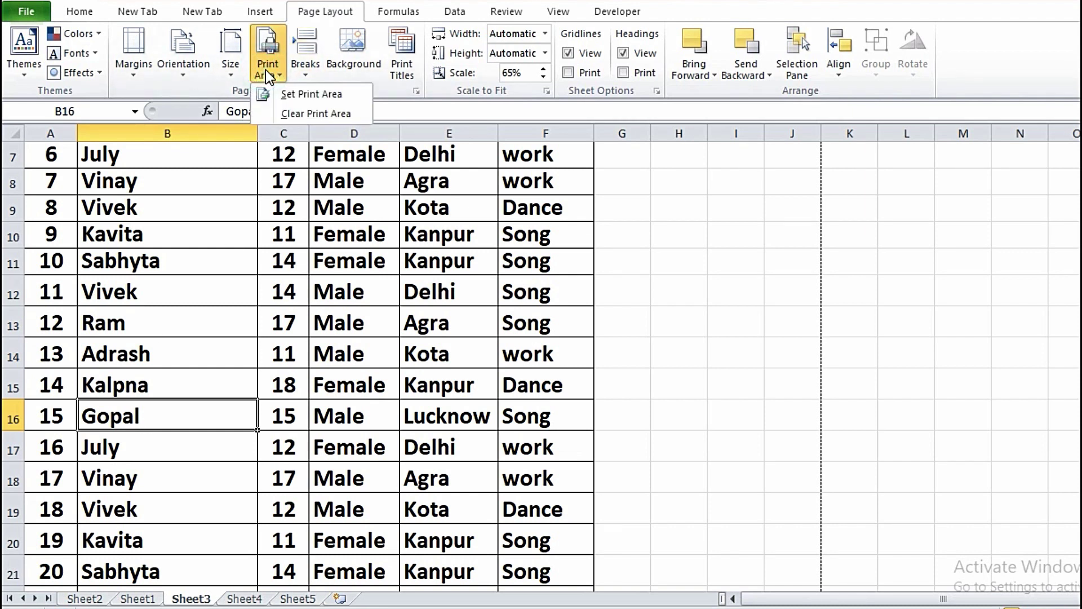
pyautogui.click(294, 95)
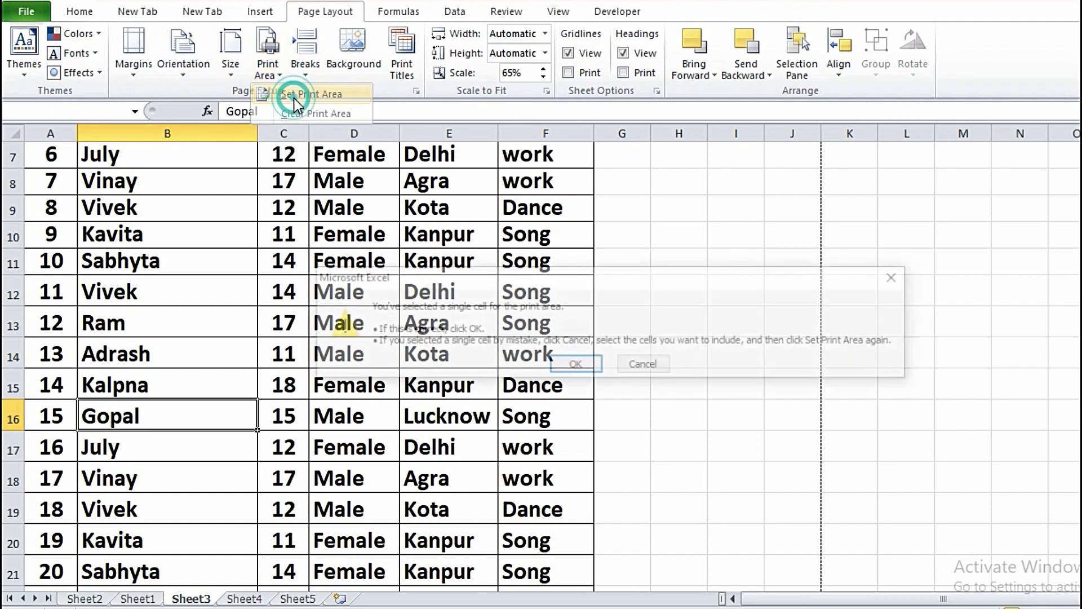
pyautogui.click(587, 361)
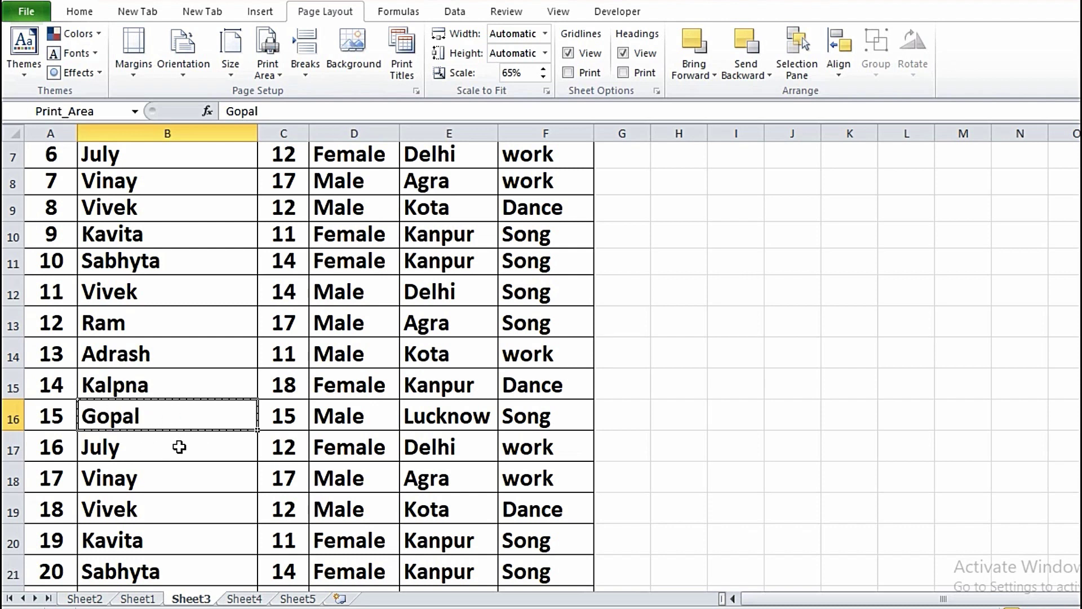
pyautogui.hotkey('ctrl', 'p')
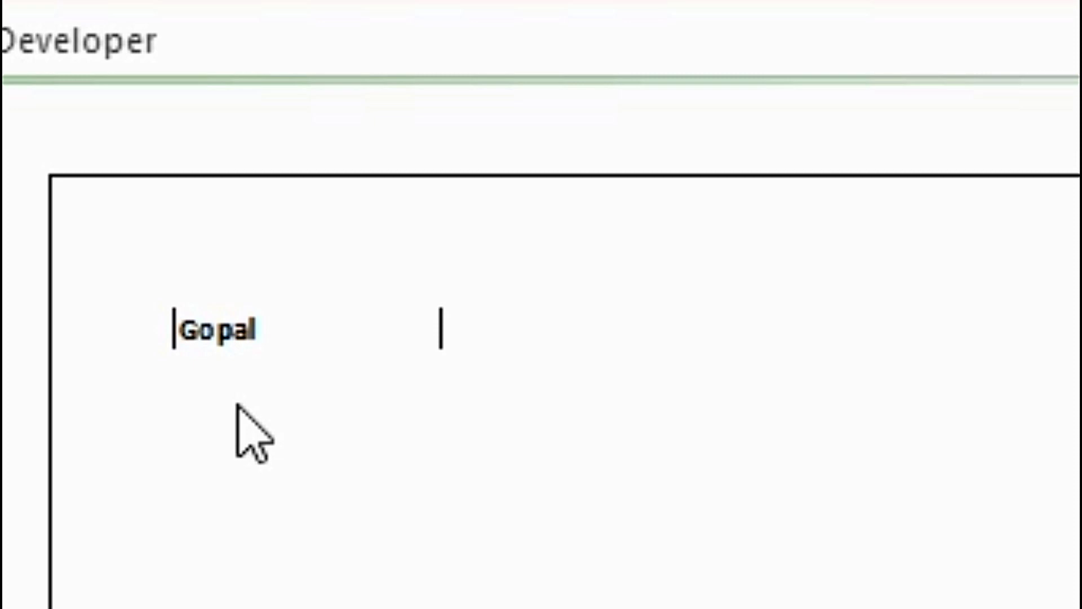
# Step: Close the preview, keep the workbook open, and clear the single-cell print area
pyautogui.click(51, 370)
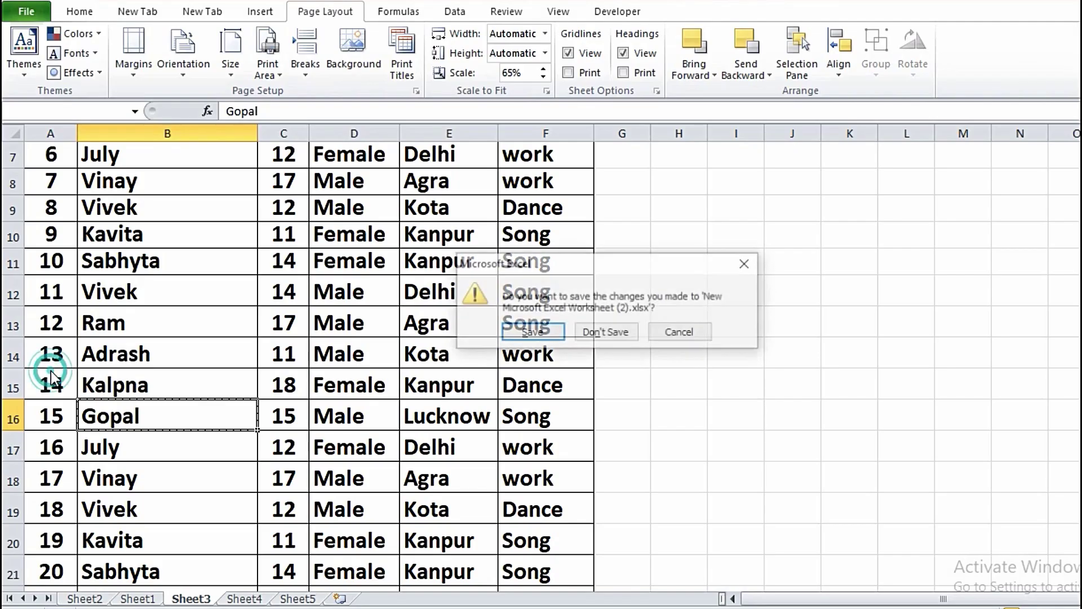
pyautogui.click(747, 263)
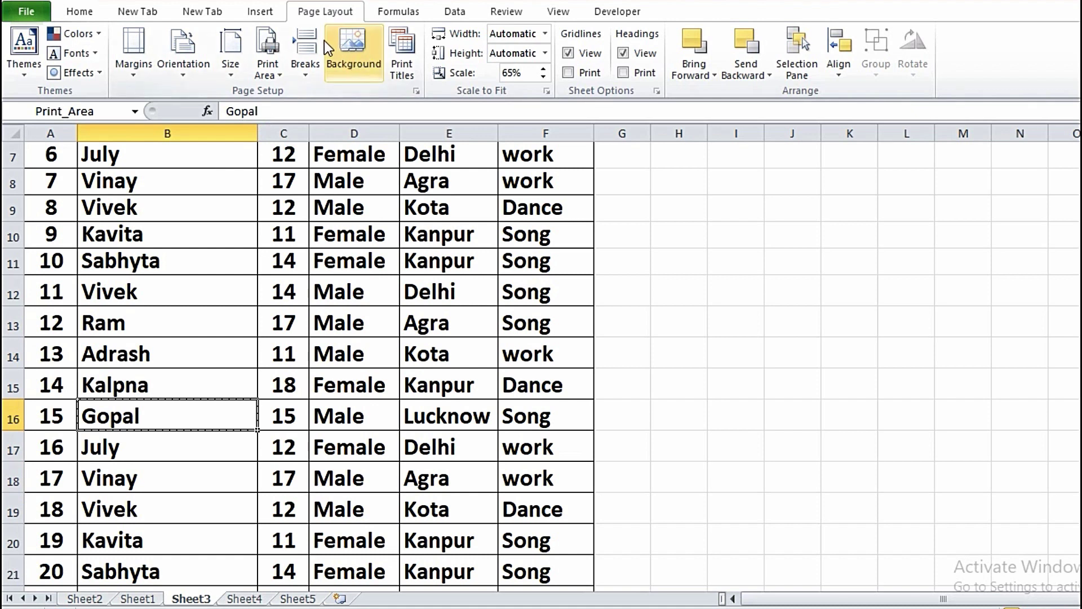
pyautogui.click(263, 75)
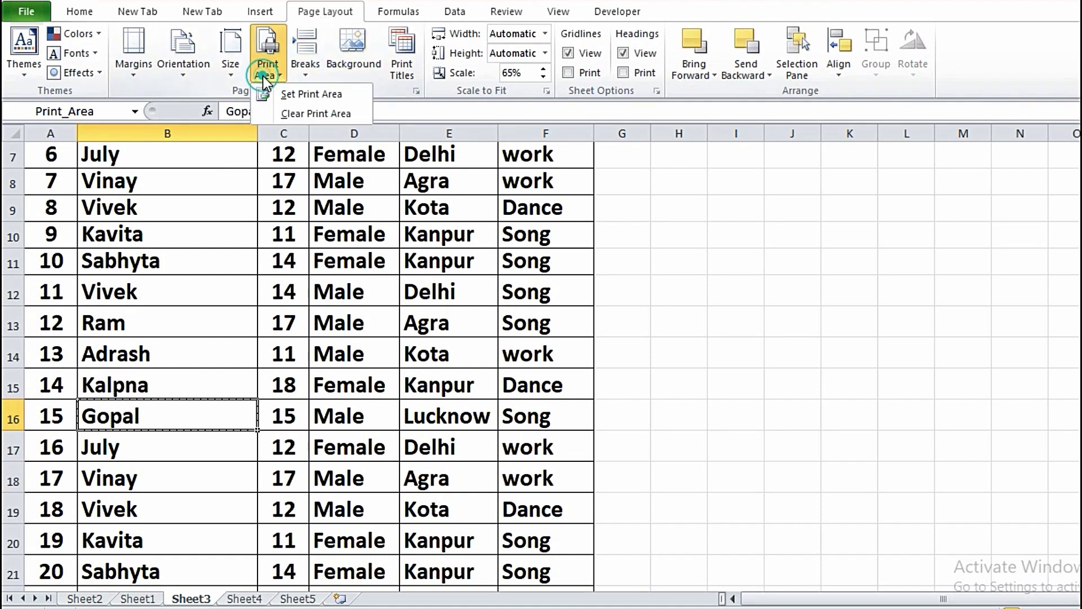
pyautogui.click(299, 114)
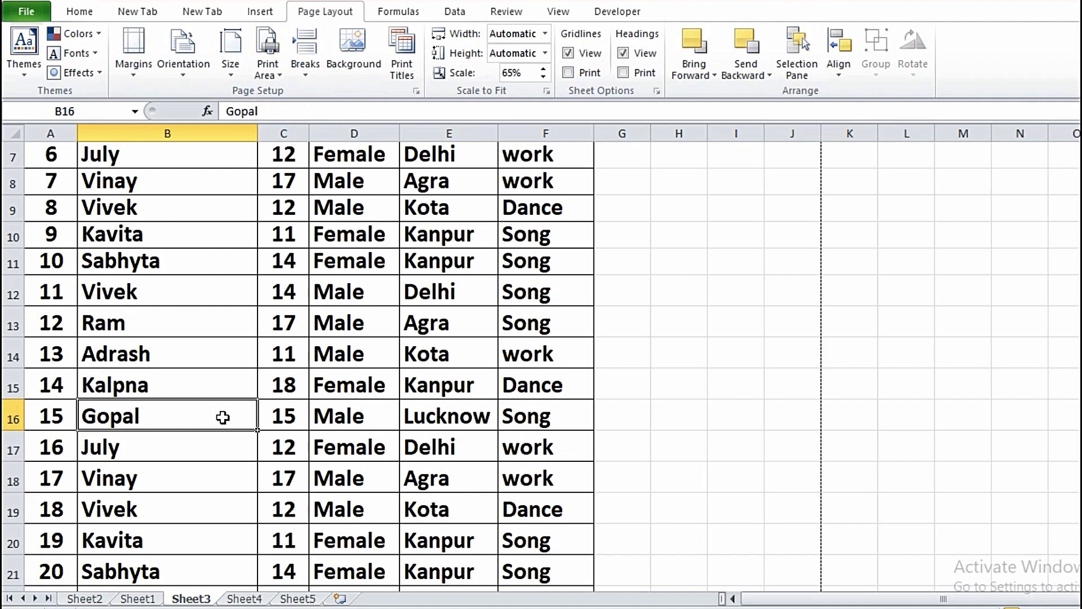
# Step: Enter 1, 2, 4, 9, 6 and 3 down cells G16:G21
pyautogui.scroll(-1, 624, 358)
pyautogui.click(623, 358)
pyautogui.click(635, 330)
pyautogui.write('1')
pyautogui.press('Return')
pyautogui.write('2')
pyautogui.press('Return')
pyautogui.write('4')
pyautogui.press('Return')
pyautogui.write('9')
pyautogui.press('Return')
pyautogui.write('6')
pyautogui.press('Return')
pyautogui.write('3')
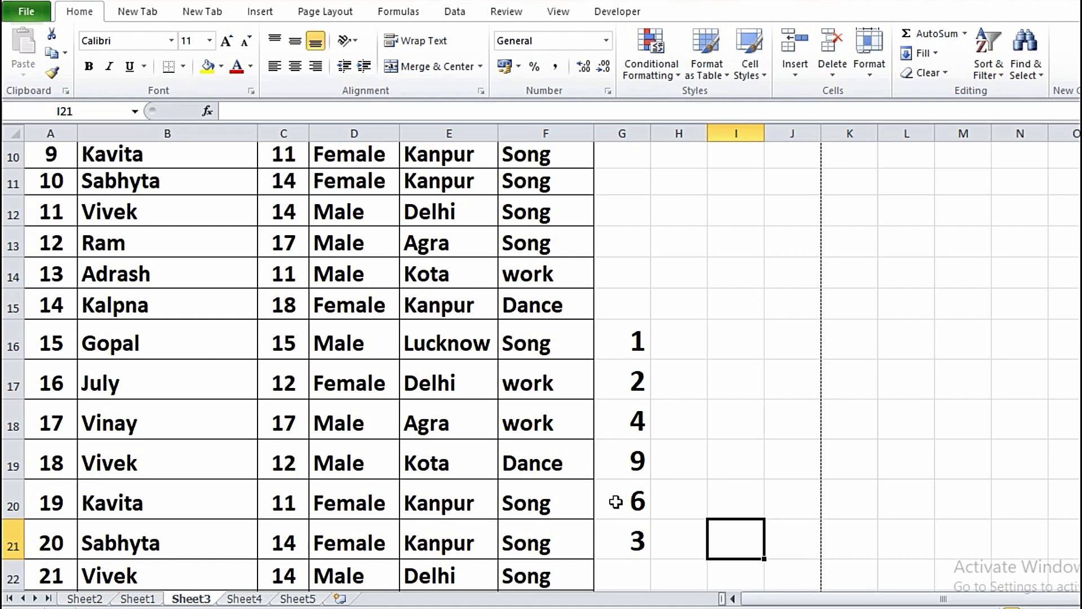
# Step: Set G16:G21 as the print area, preview the six numbers, then close the preview
pyautogui.moveTo(627, 339); pyautogui.dragTo(633, 541)
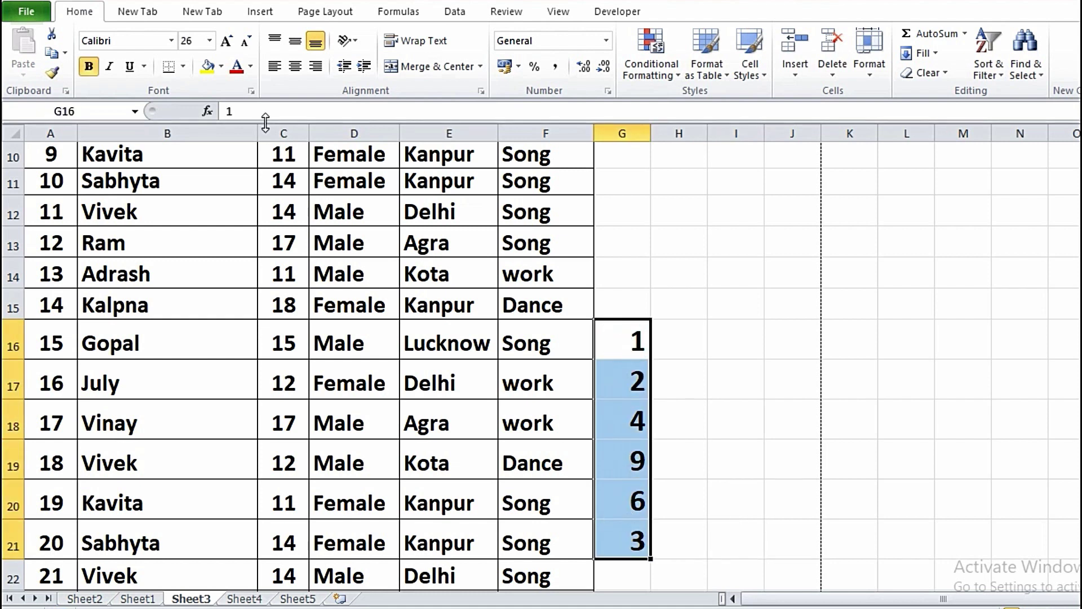
pyautogui.click(337, 13)
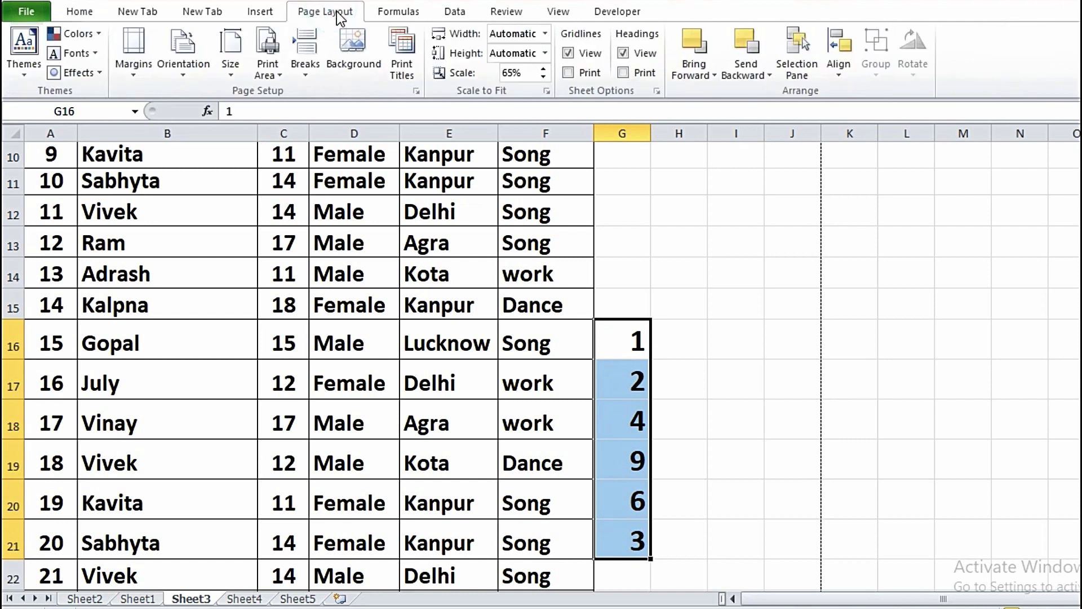
pyautogui.click(264, 72)
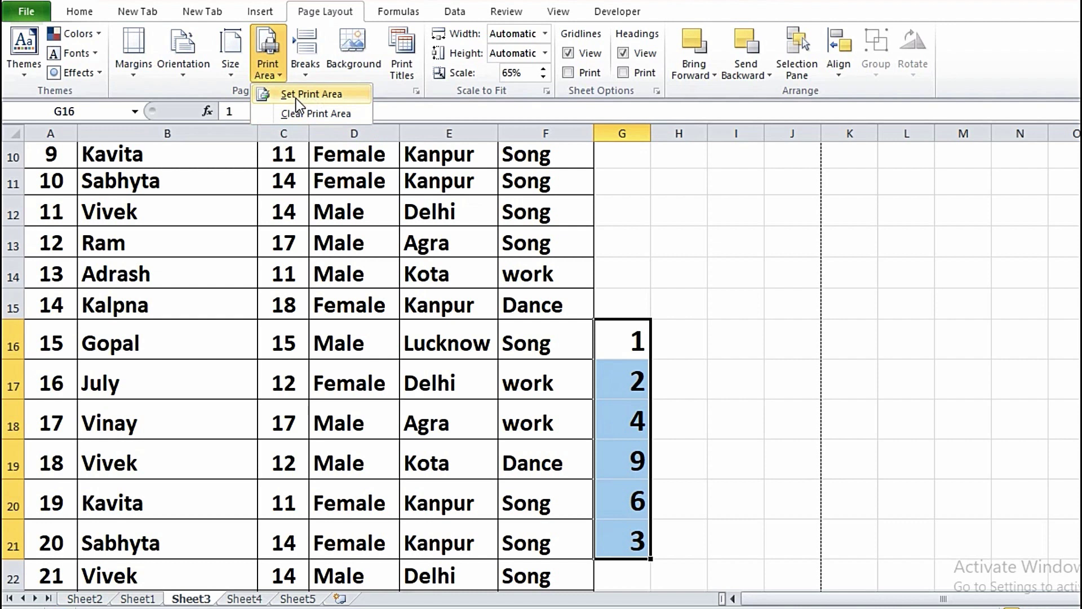
pyautogui.click(312, 93)
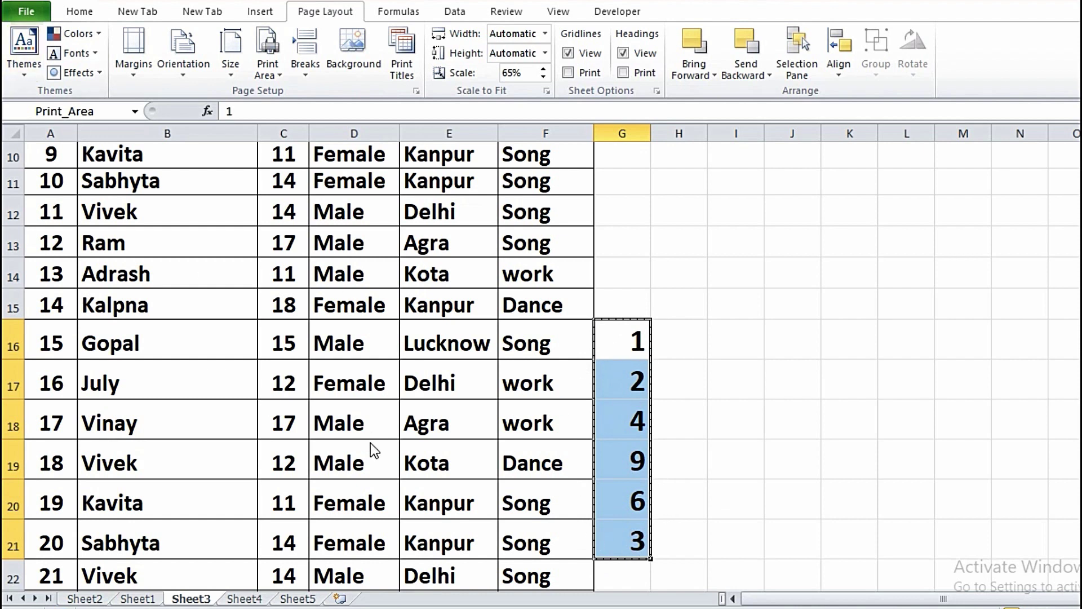
pyautogui.hotkey('ctrl', 'p')
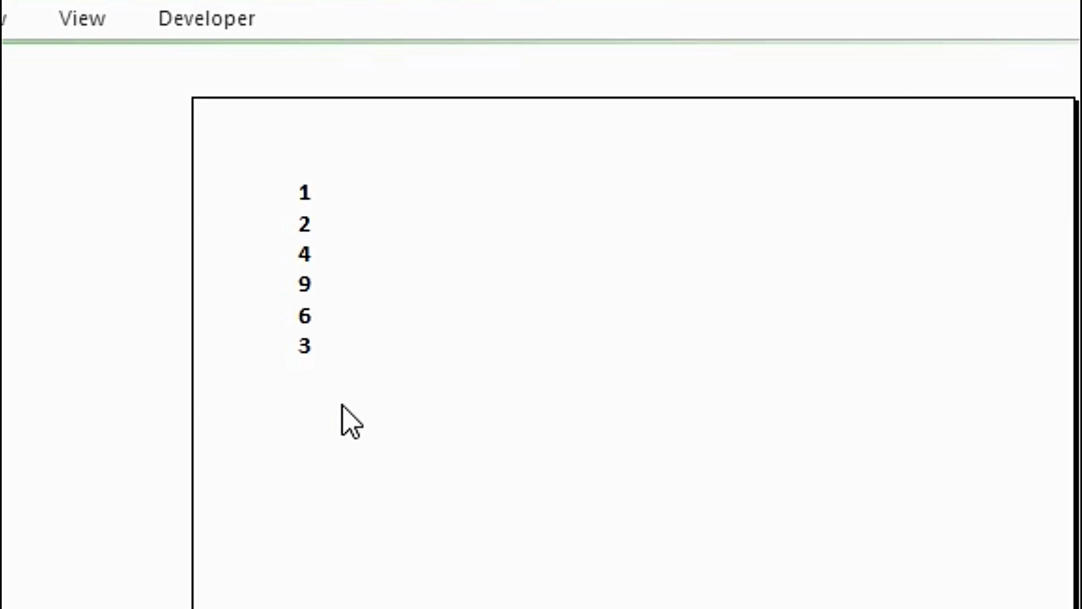
pyautogui.click(54, 367)
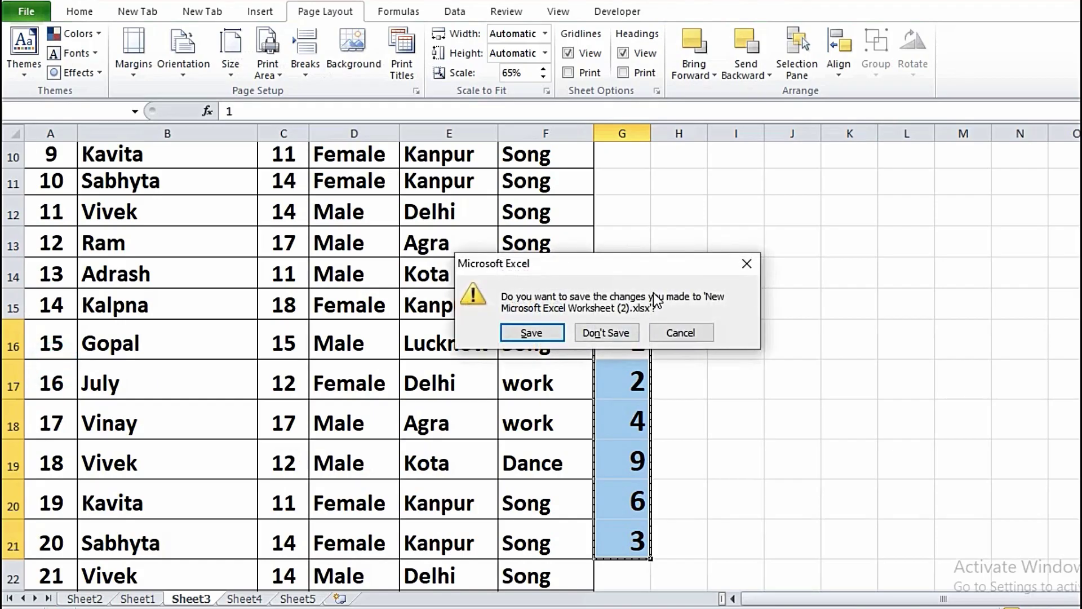
pyautogui.click(743, 264)
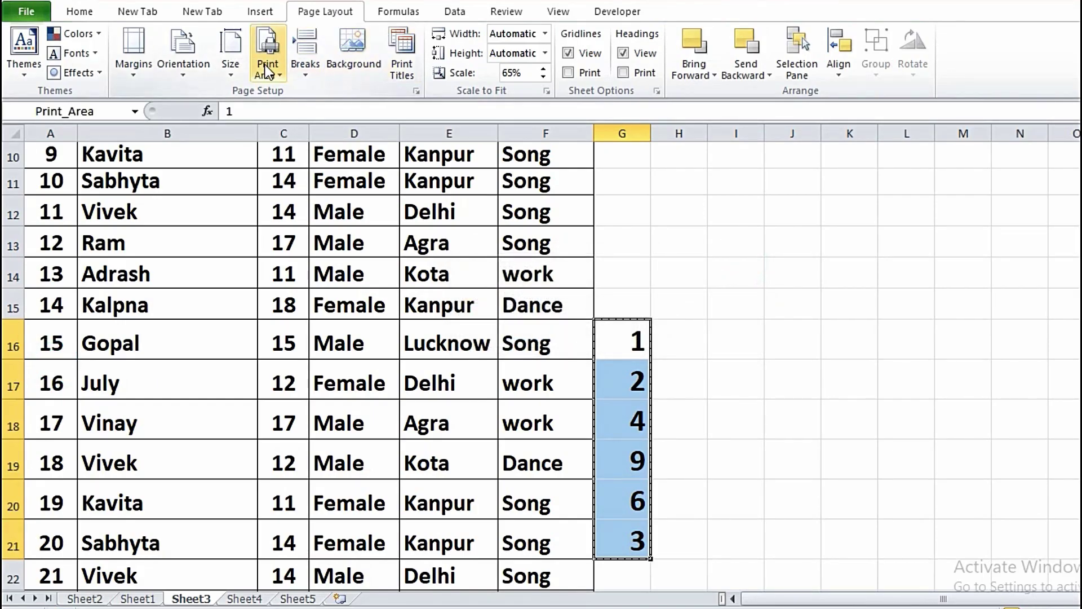
# Step: Clear the G16:G21 print area and preview the whole student table with the new numbers
pyautogui.click(260, 79)
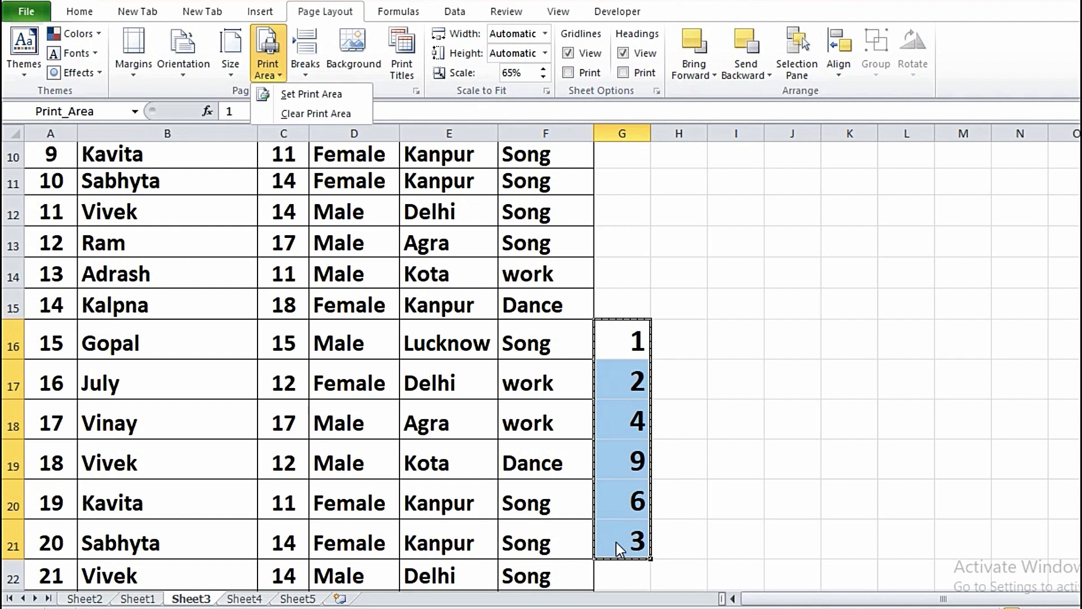
pyautogui.click(679, 299)
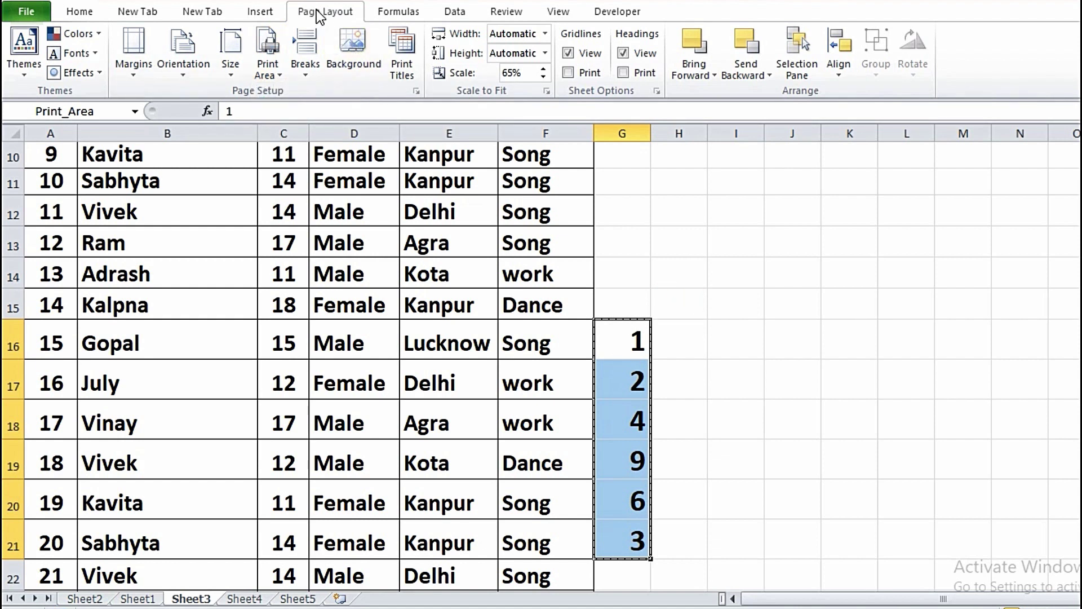
pyautogui.click(262, 66)
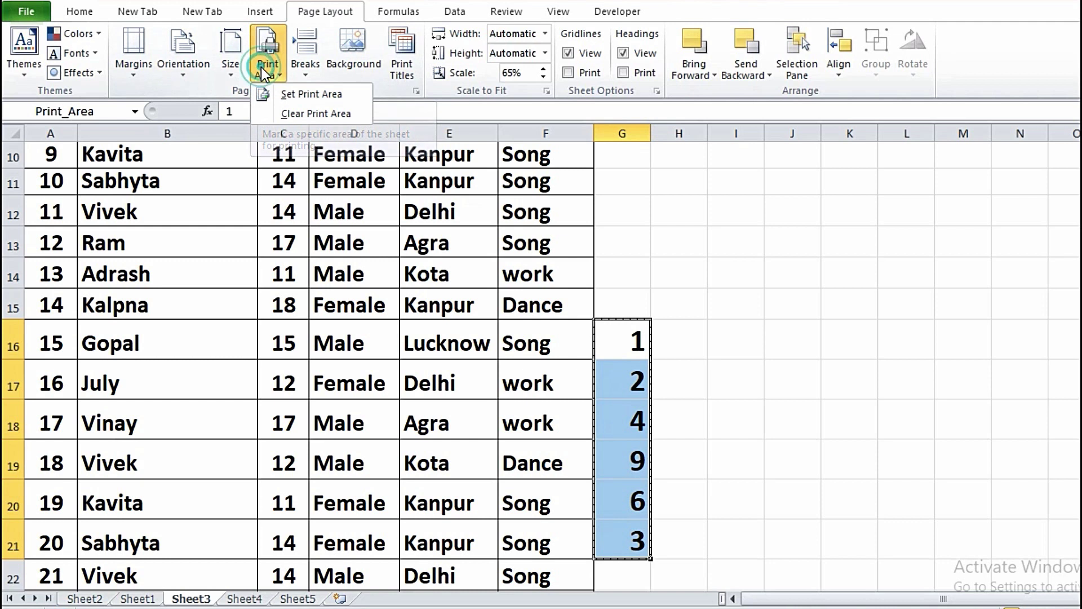
pyautogui.click(303, 115)
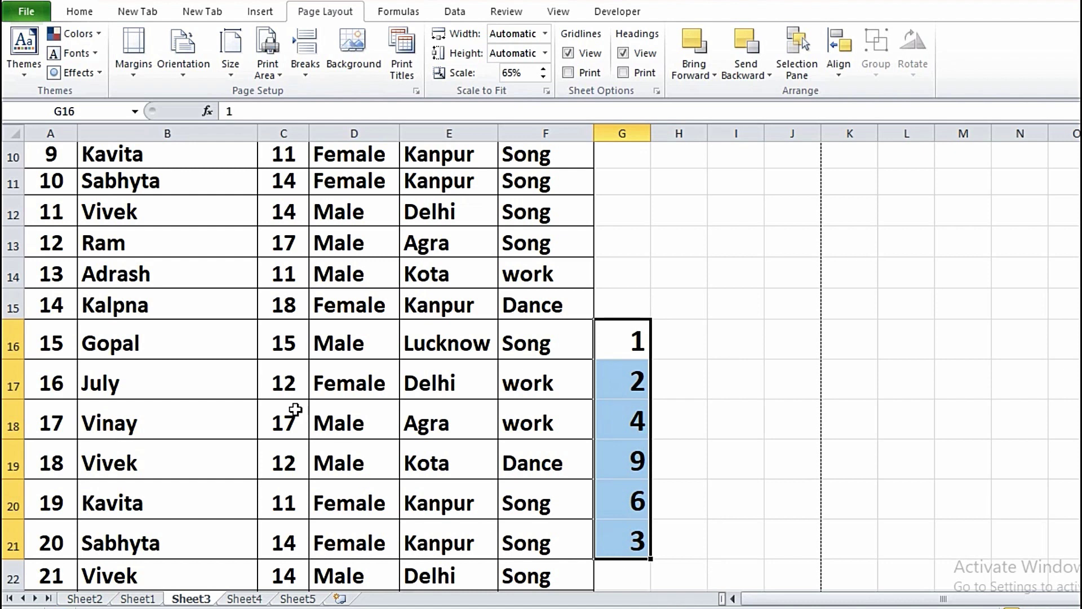
pyautogui.hotkey('ctrl', 'p')
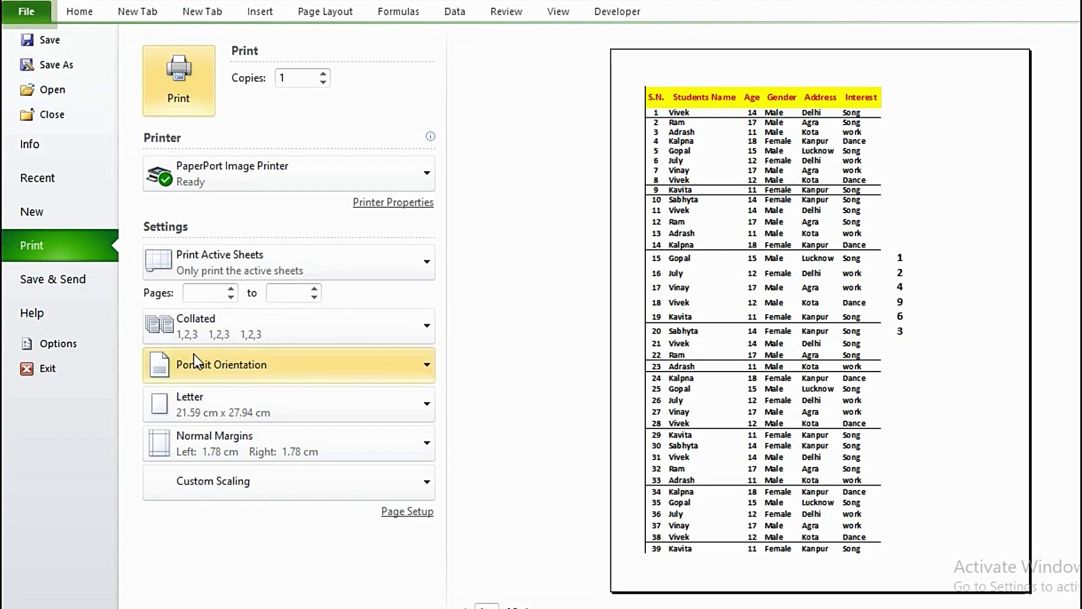
pyautogui.press('Escape')
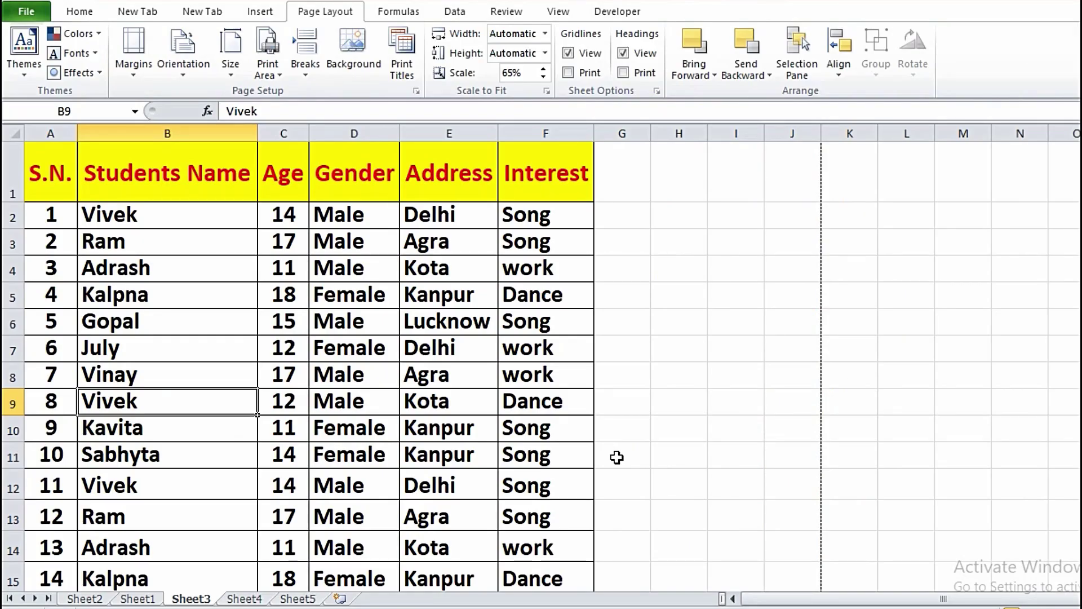